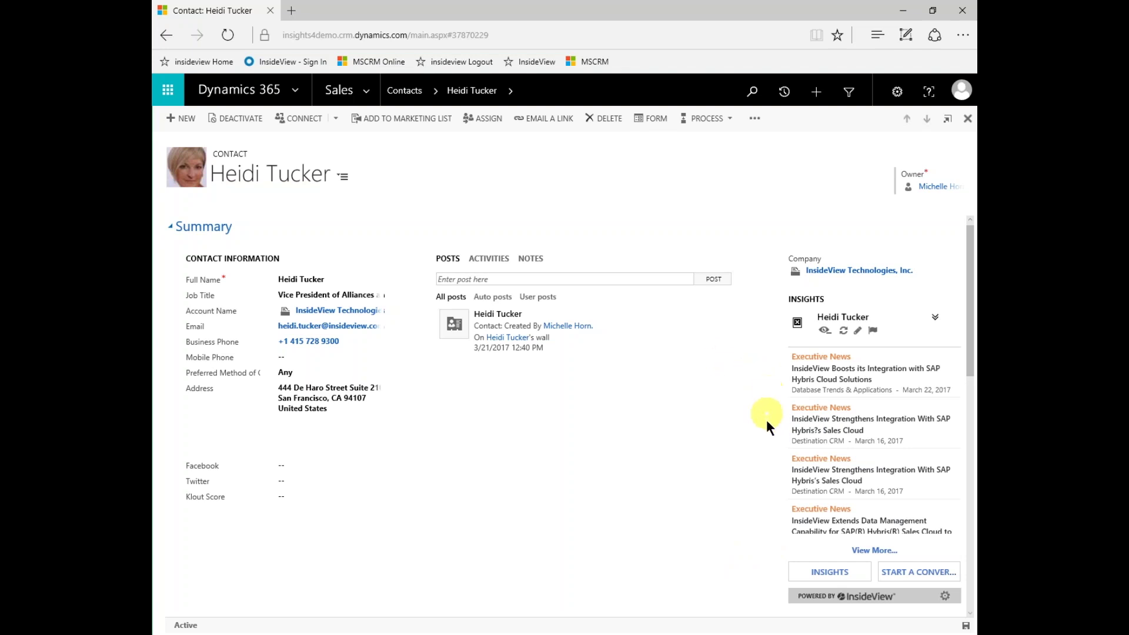
left_click(901, 573)
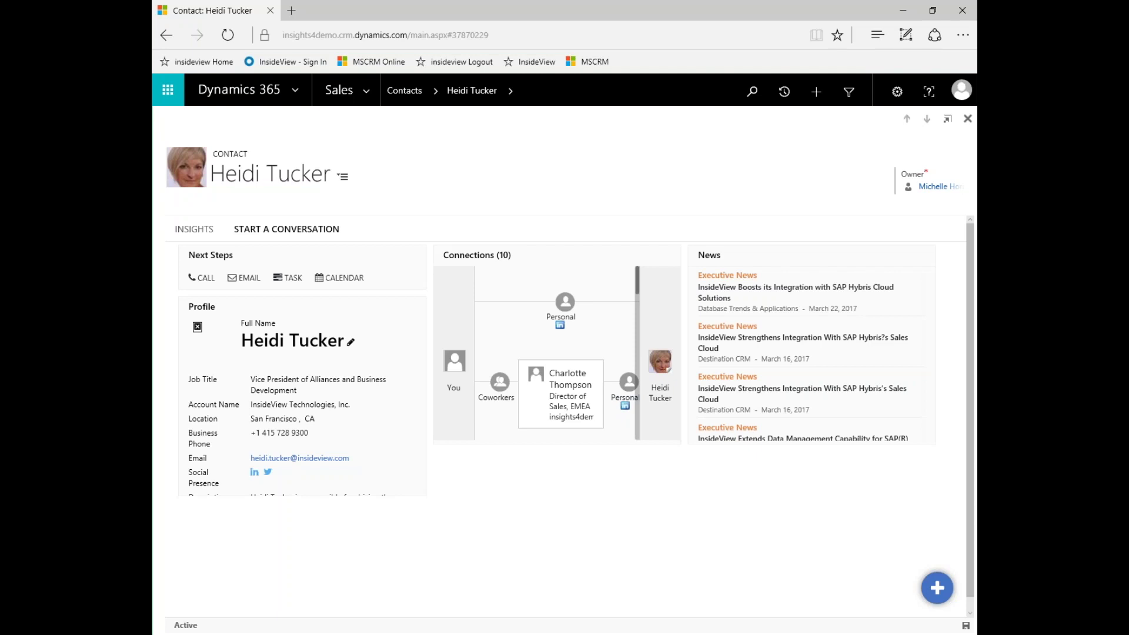
scroll(493, 493, "down", 1)
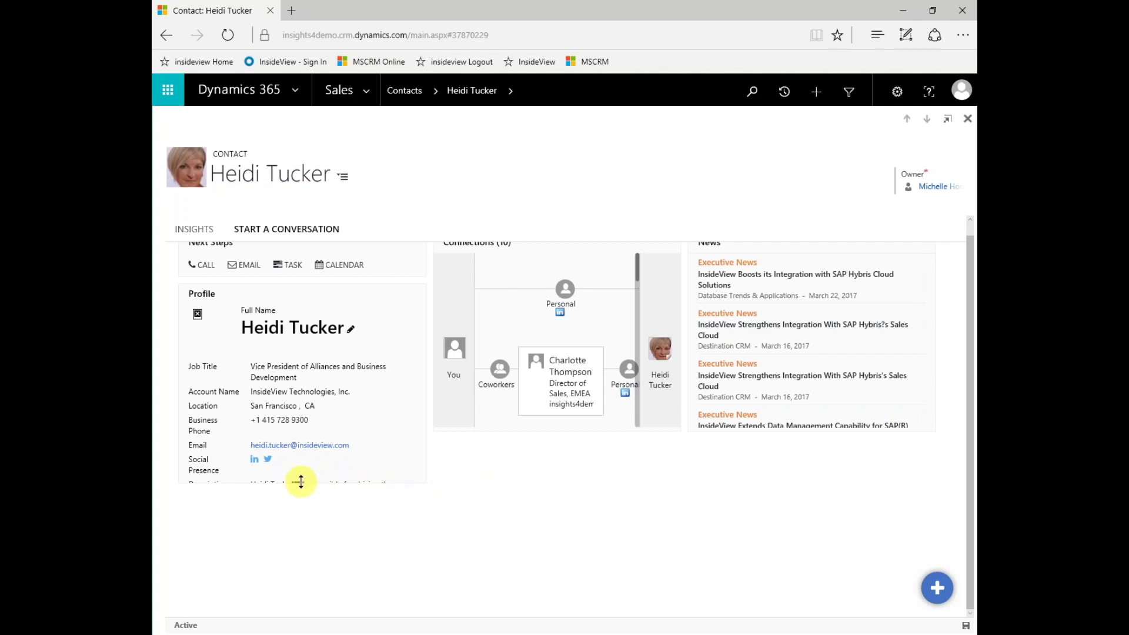
Step: Lengthen the Profile card to reveal her description and past employments, including Bank of America and Hoover's
left_click_drag(301, 482, 300, 601)
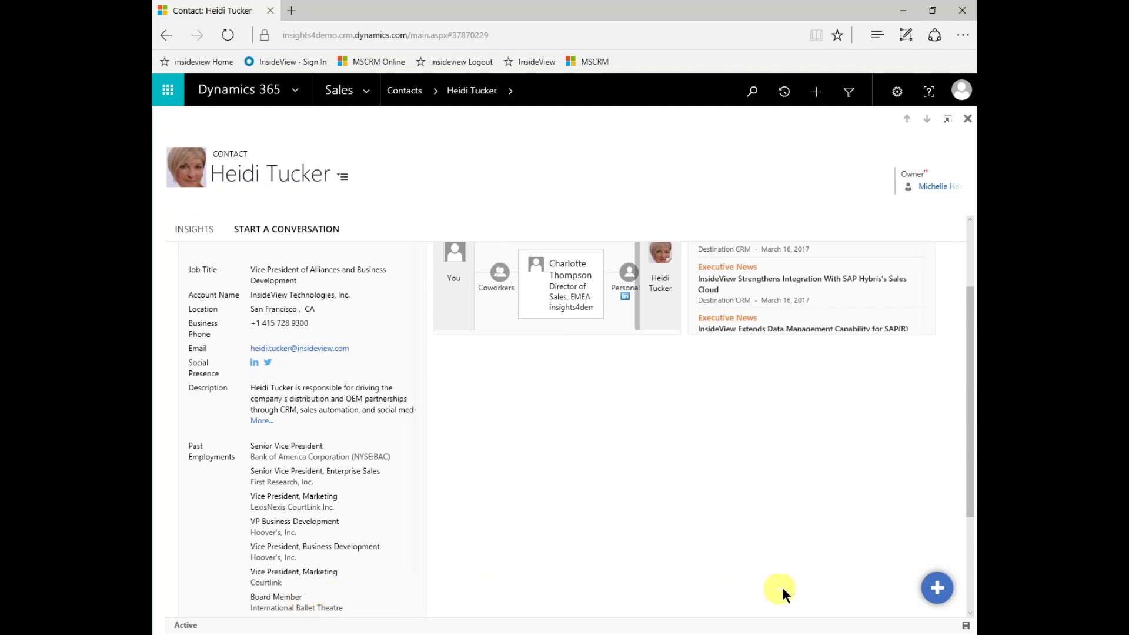
Step: Drop the Call Prep Questions section from the add-sections panel into the space under Connections
left_click(937, 589)
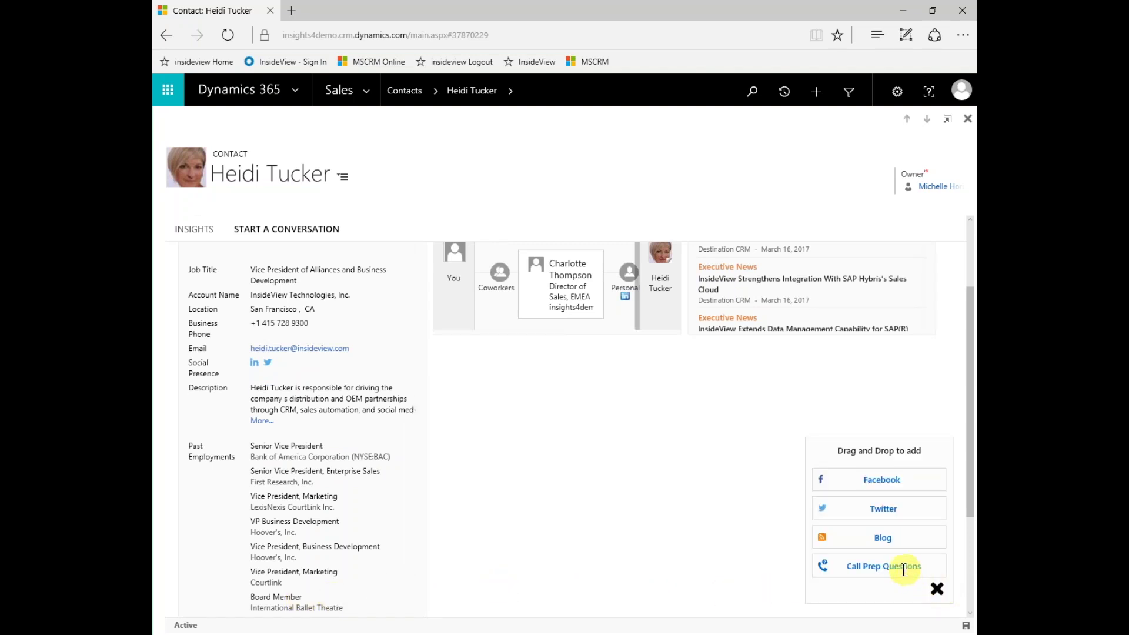
mouse_move(907, 574)
left_mouse_down()
mouse_move(643, 506)
mouse_move(542, 429)
mouse_move(529, 396)
left_mouse_up()
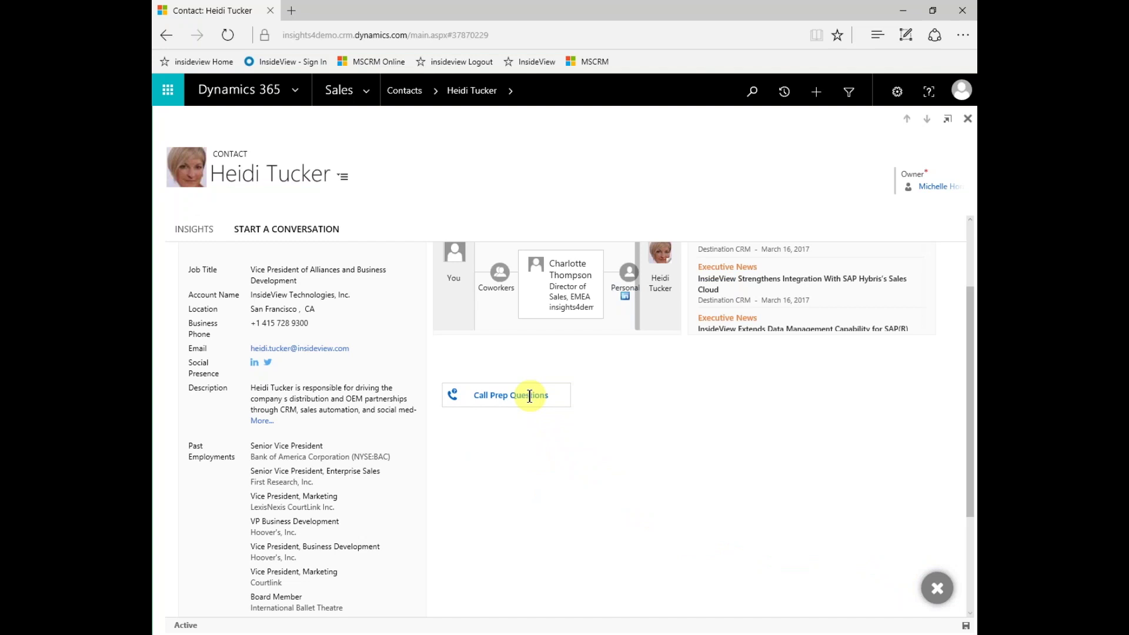
left_click_drag(529, 396, 529, 395)
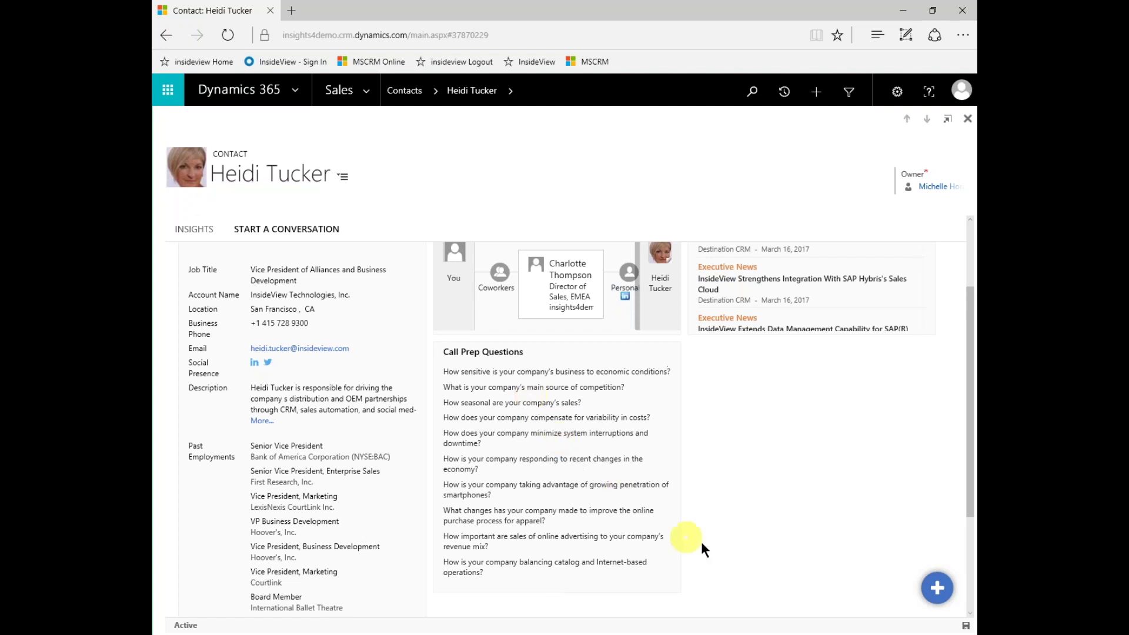
left_click(937, 588)
left_click_drag(870, 537, 799, 396)
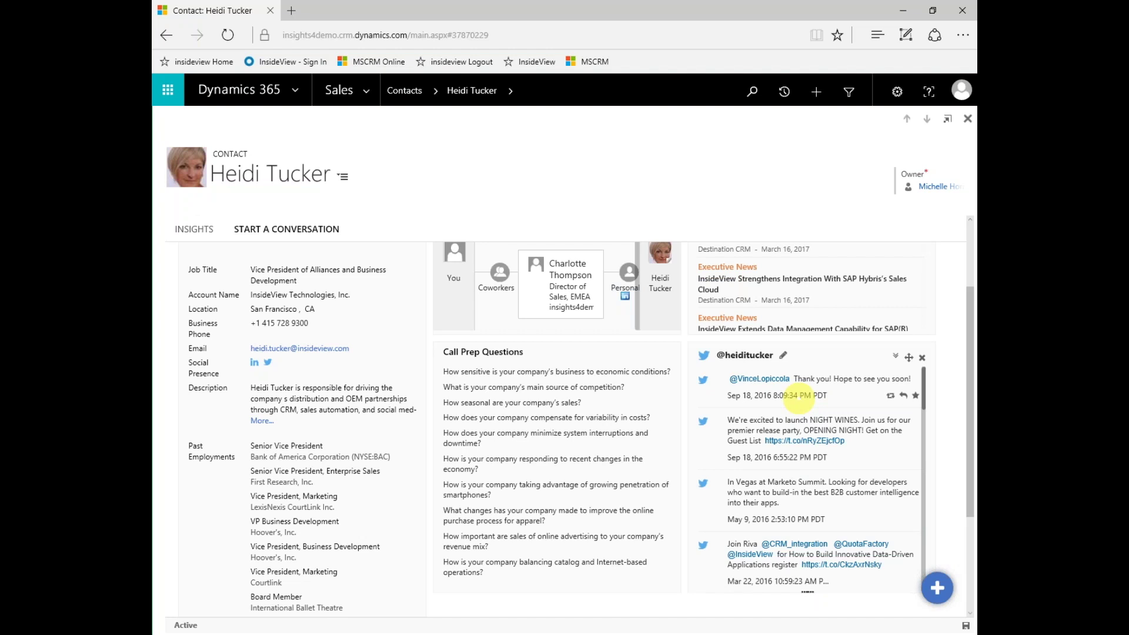
left_click(780, 354)
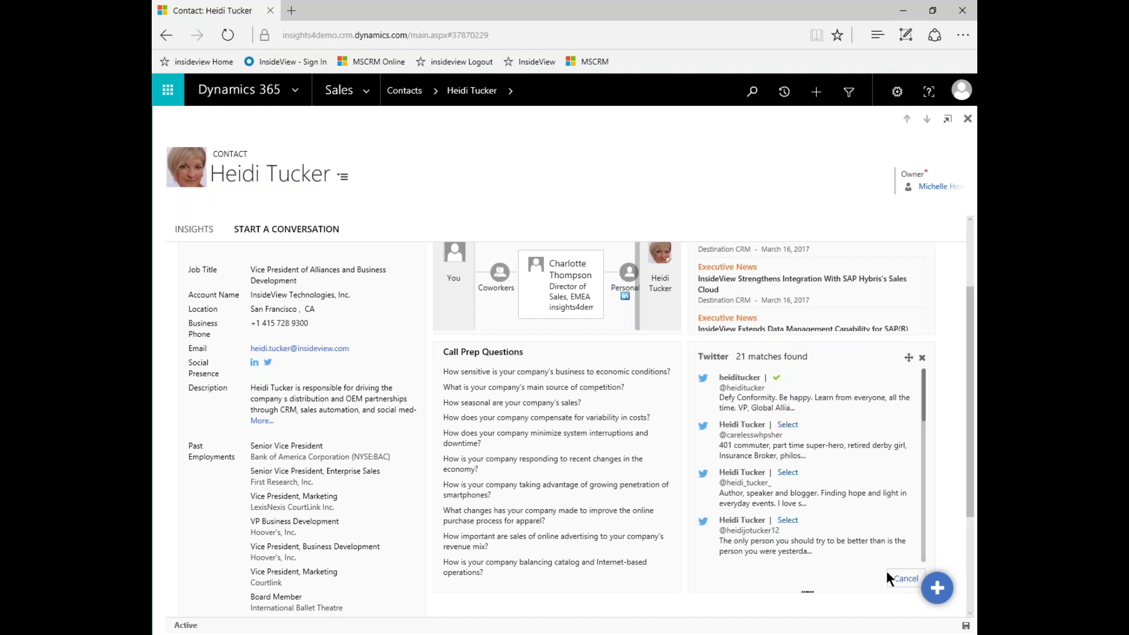
Step: Delete the Call Prep Questions card and move the Twitter card beneath Connections
left_click(939, 589)
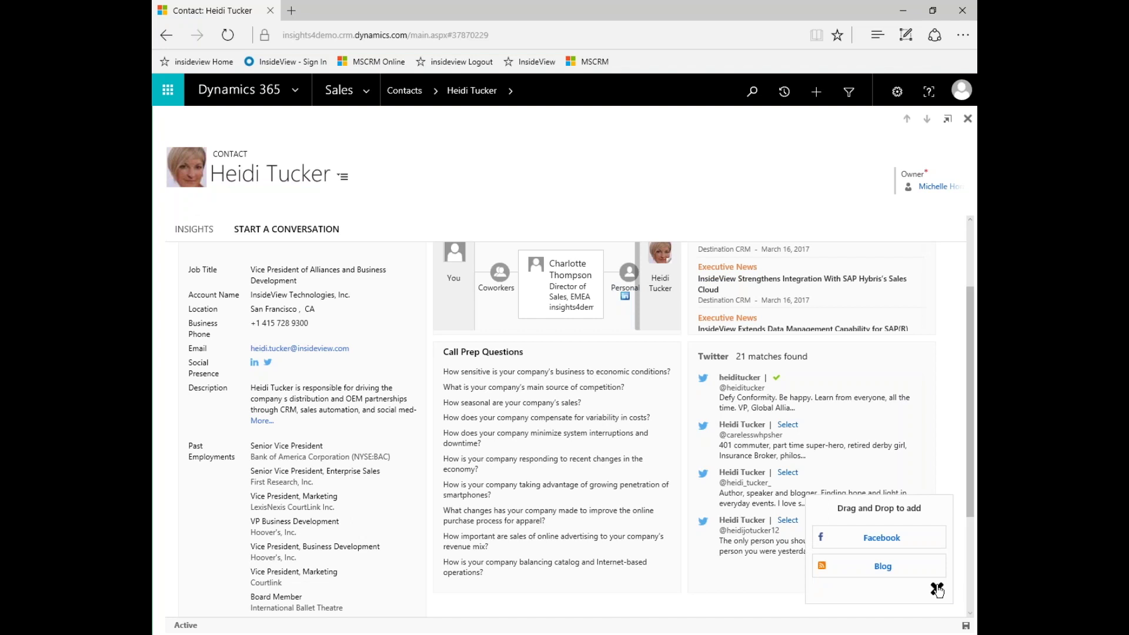
left_click(669, 353)
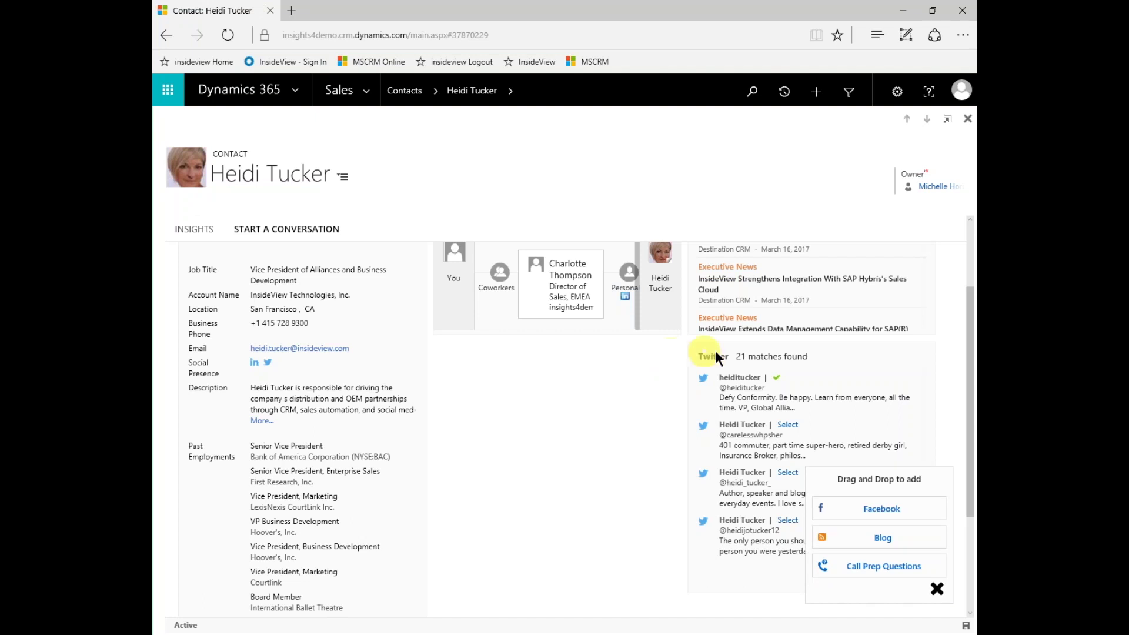
left_click_drag(909, 358, 572, 359)
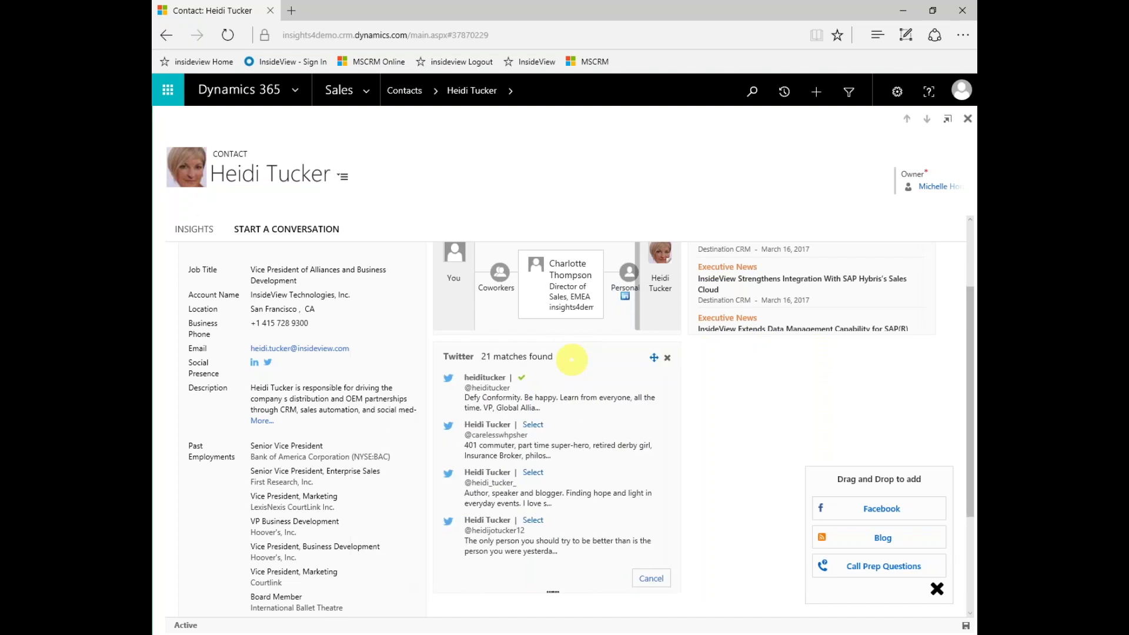